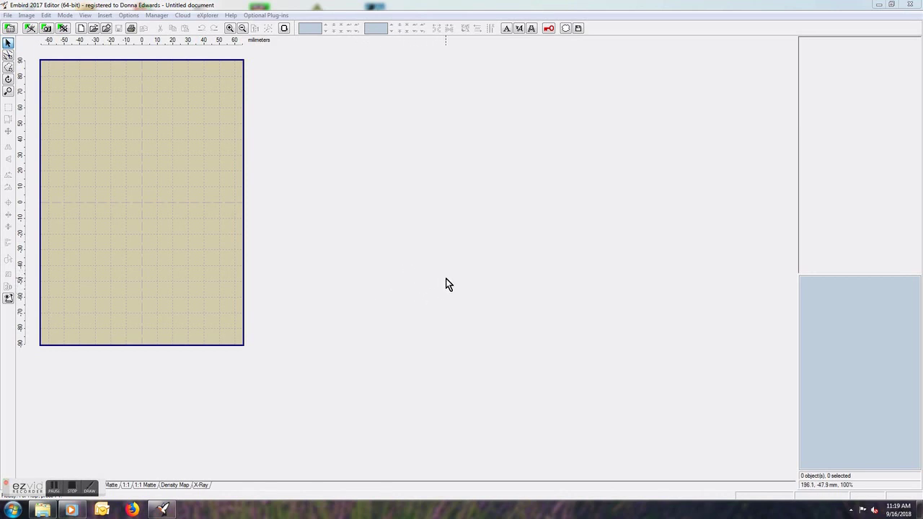
Step: Enter the Studio design workspace and place a Font Engine text object on the canvas
click(29, 32)
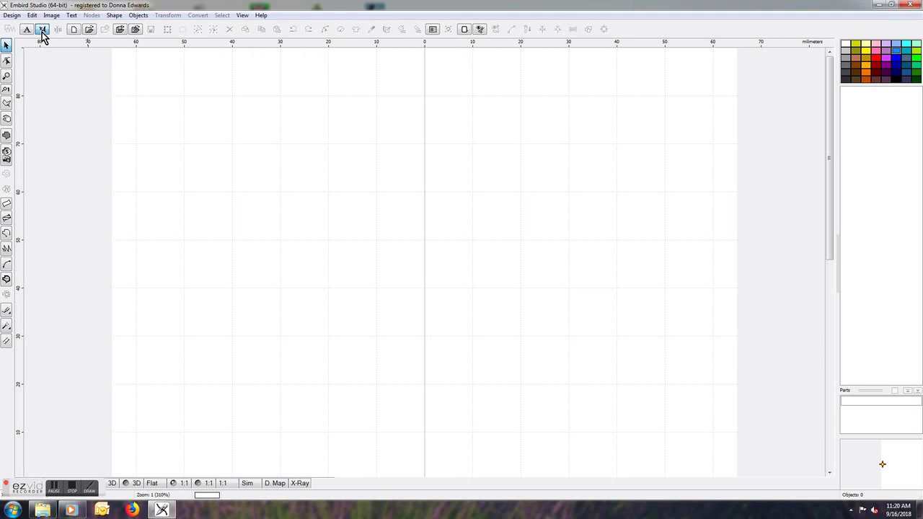
click(42, 32)
click(271, 335)
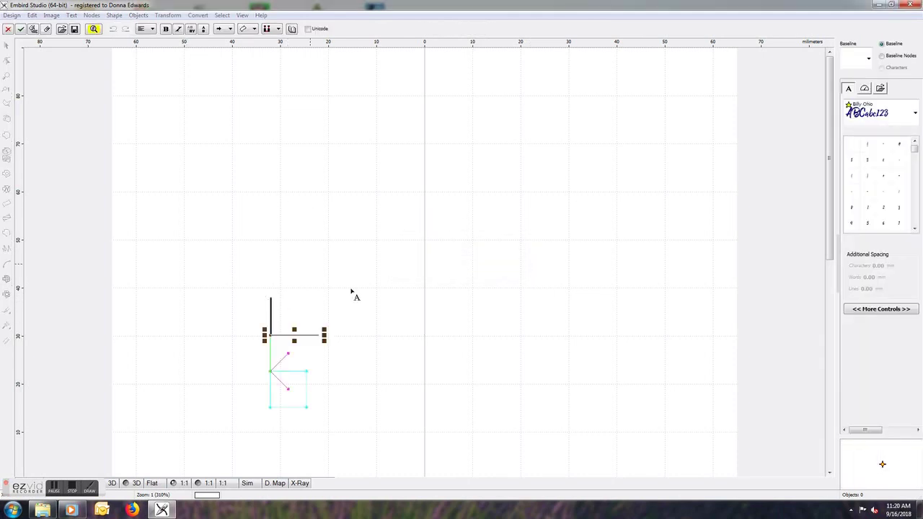
Step: Browse the font list and close it, keeping Billy Ohio as the font
click(916, 112)
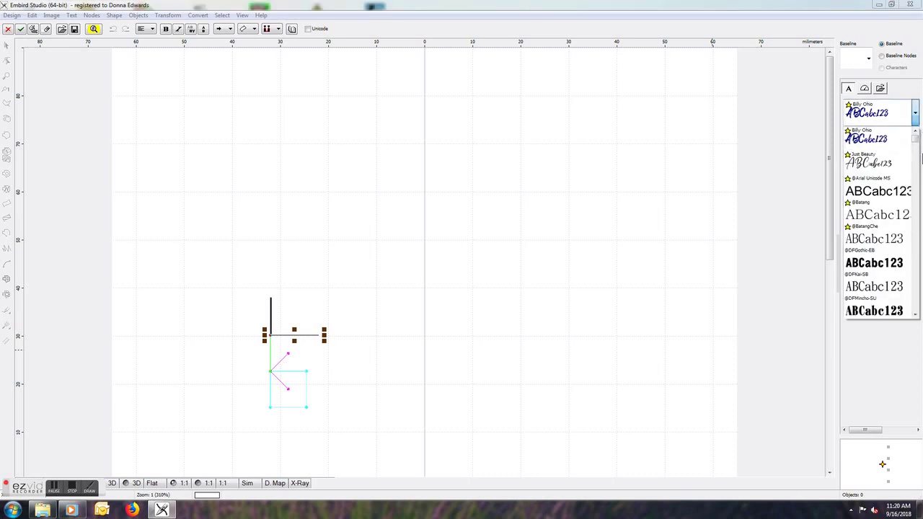
click(917, 155)
drag(919, 158, 917, 200)
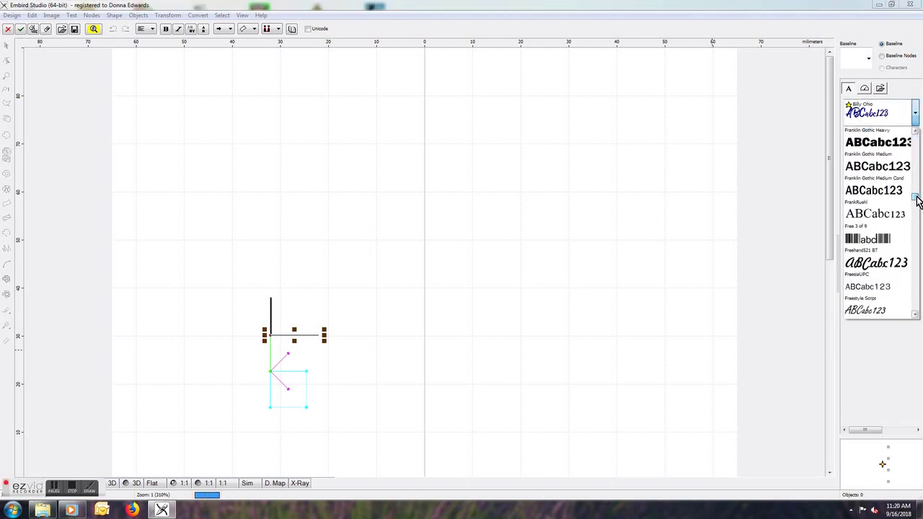
click(884, 89)
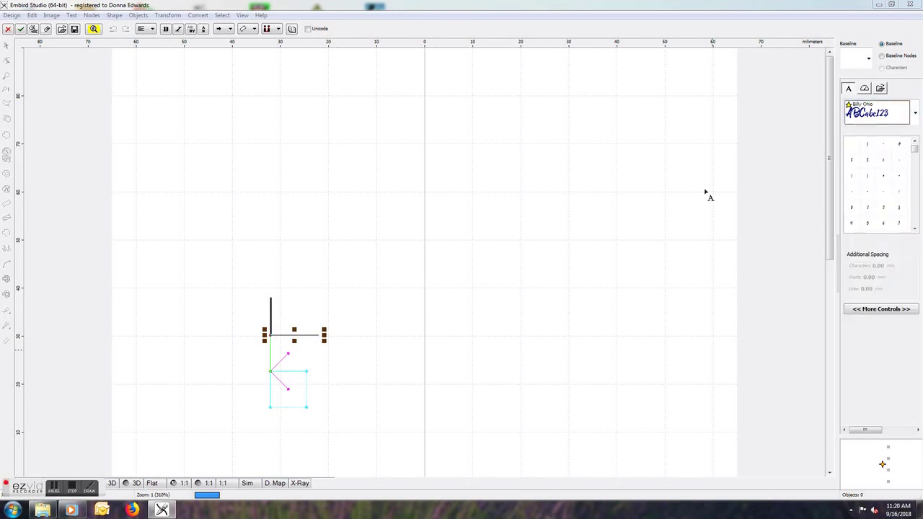
Step: Set the second font path to T:\Hungry JPG\TheHungryJPEG Free Font Bundle - July 2017 and reload fonts
click(882, 88)
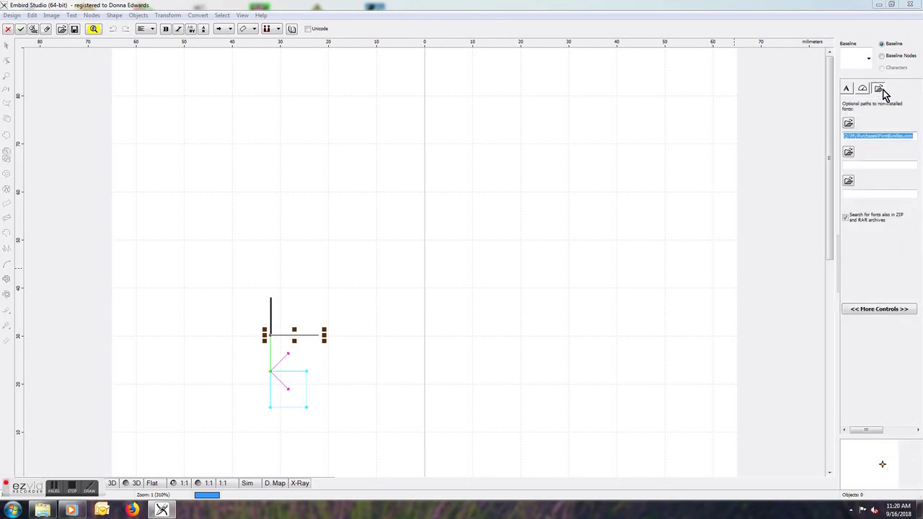
click(849, 155)
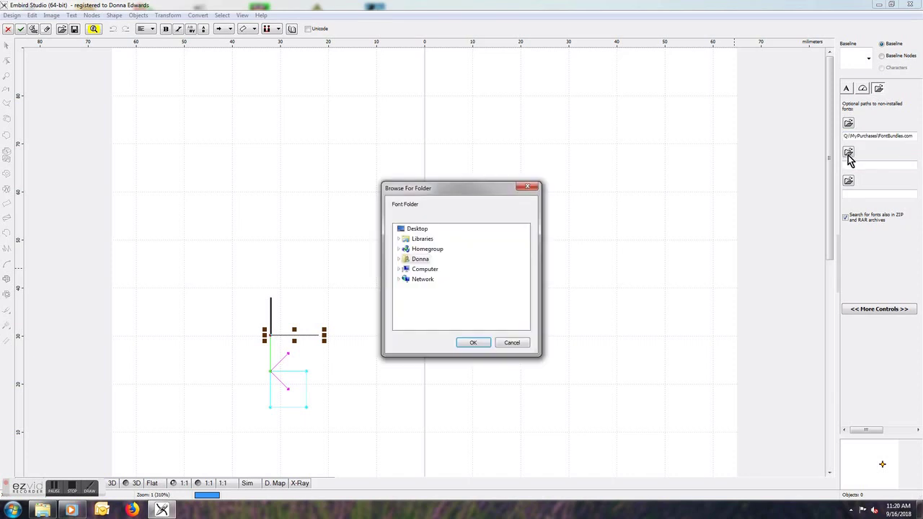
click(399, 269)
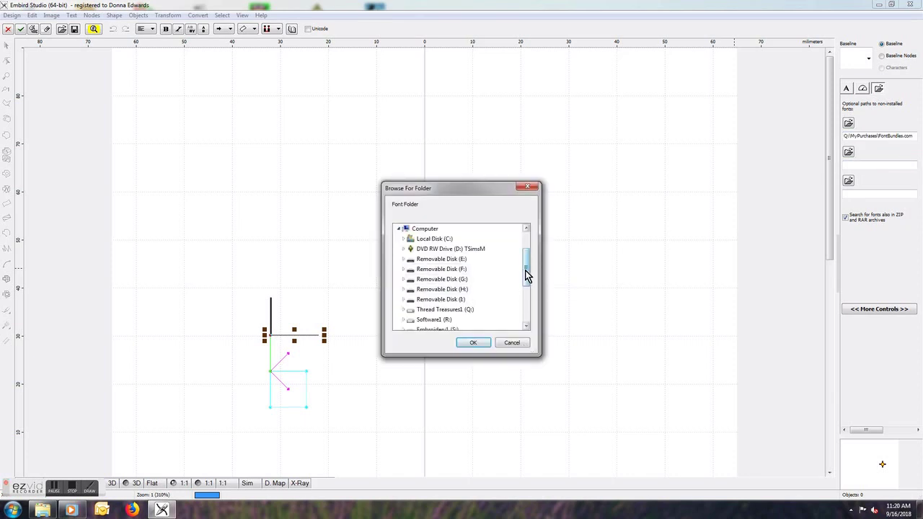
drag(526, 273, 529, 294)
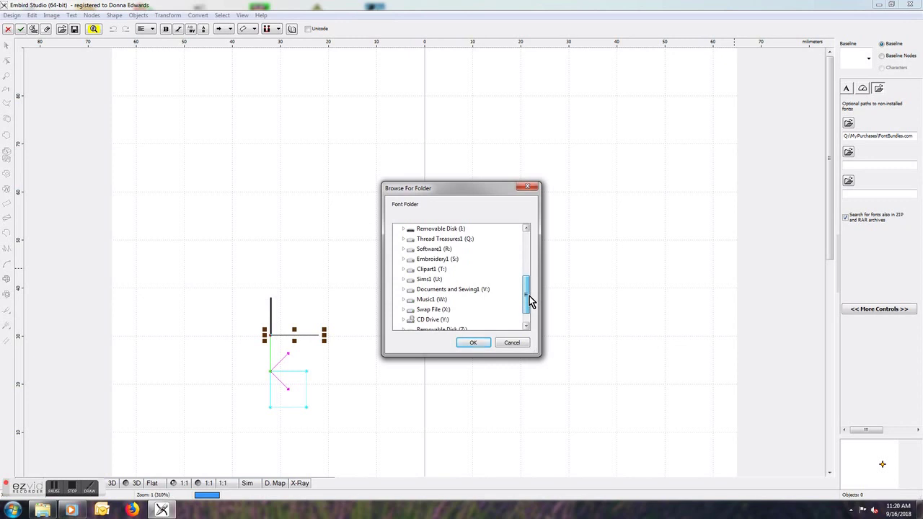
click(427, 269)
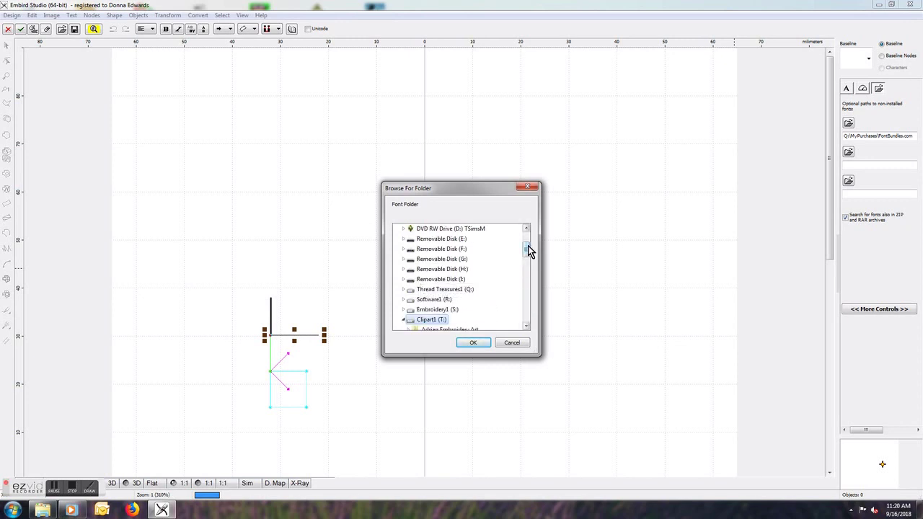
drag(528, 249, 528, 291)
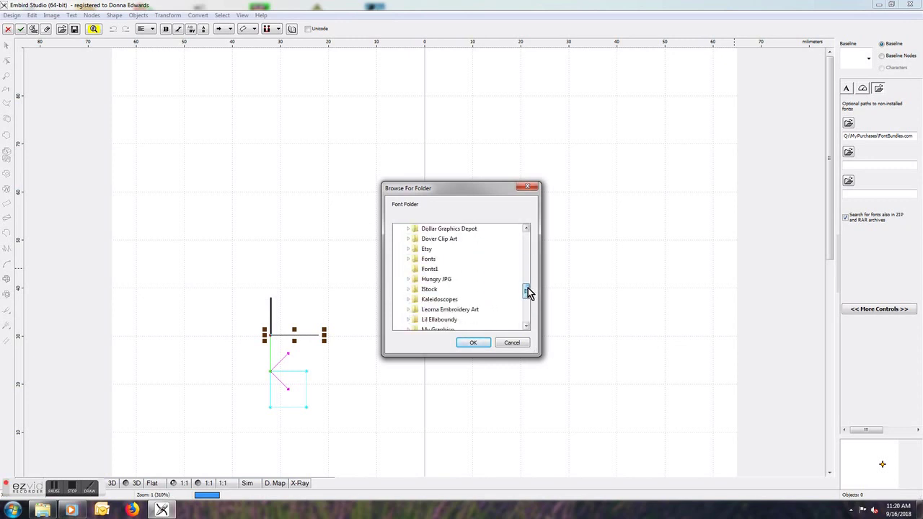
click(440, 280)
scroll(534, 273, down, 4)
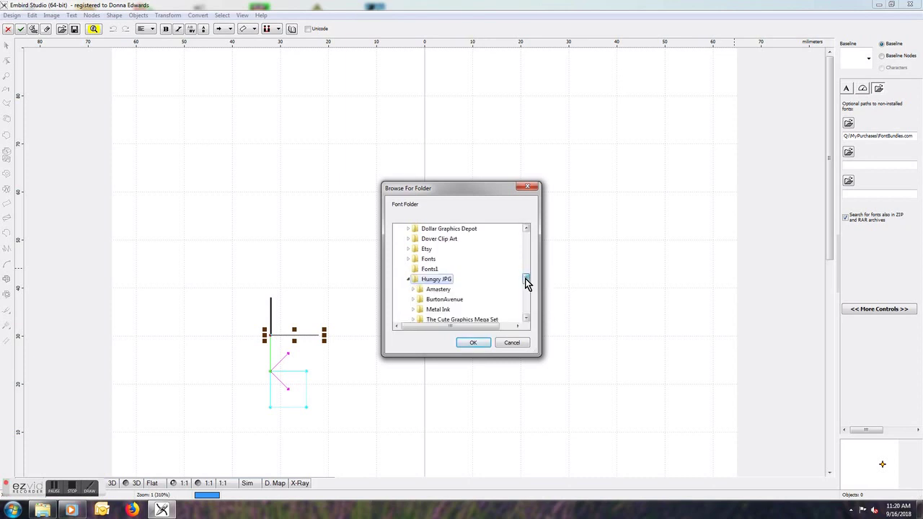
click(509, 269)
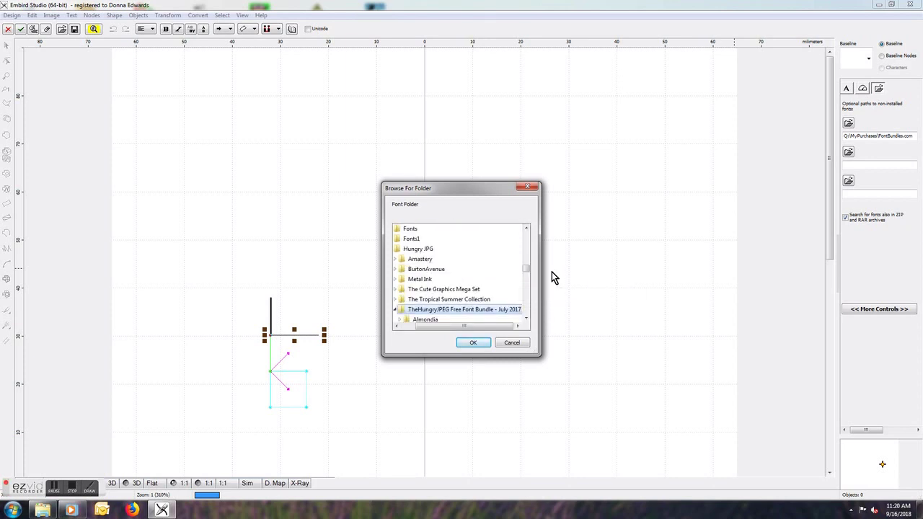
click(482, 344)
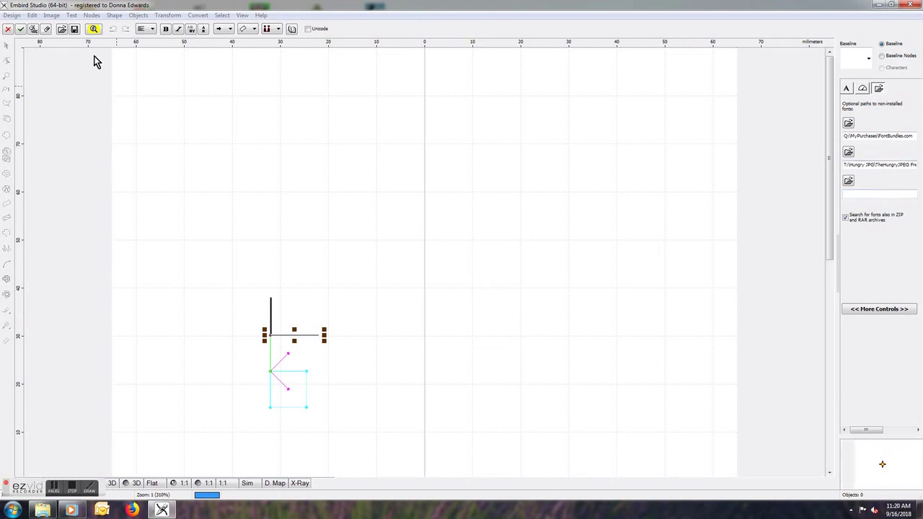
click(95, 30)
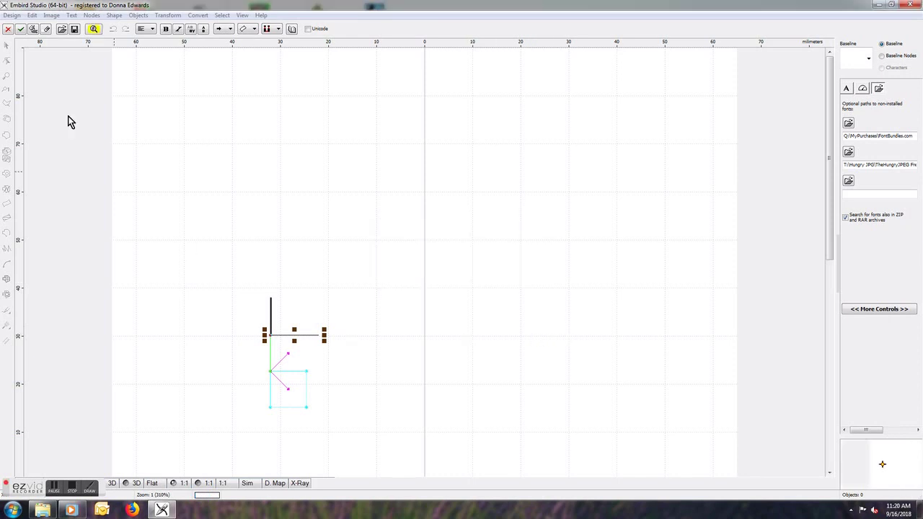
click(6, 33)
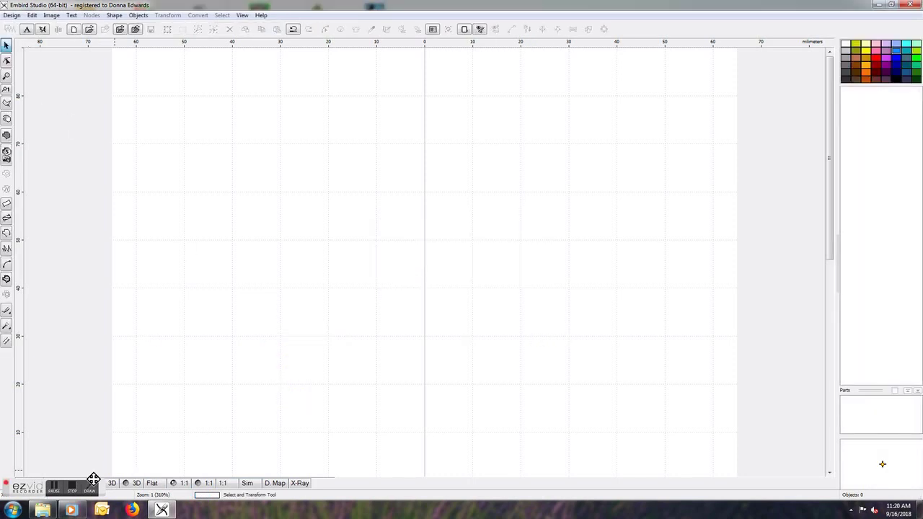
click(42, 510)
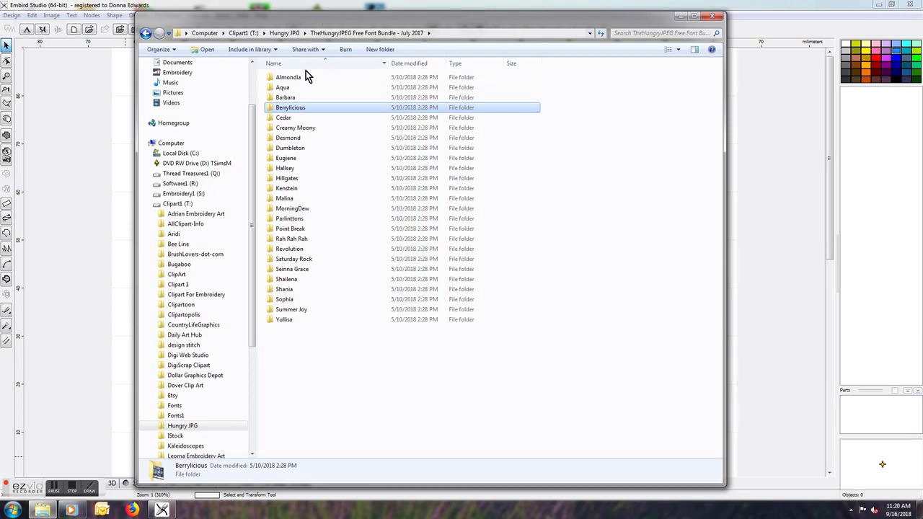
double_click(317, 109)
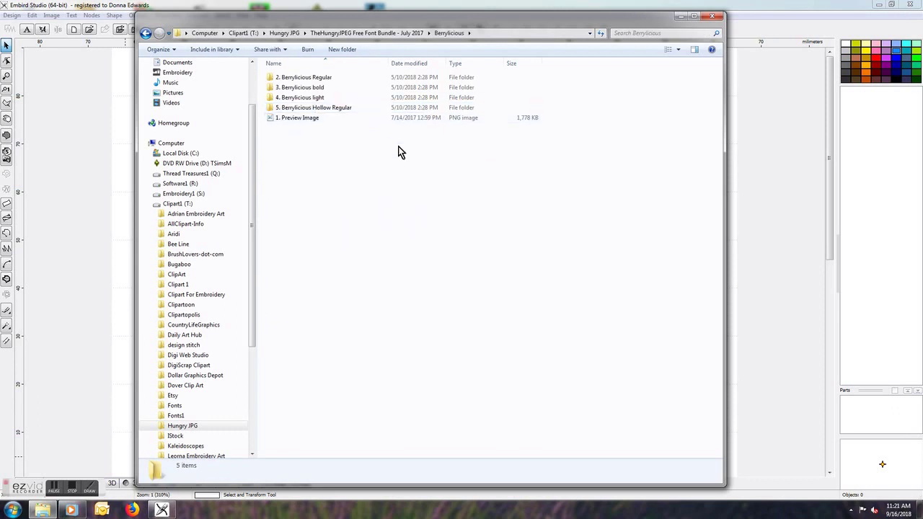
double_click(299, 118)
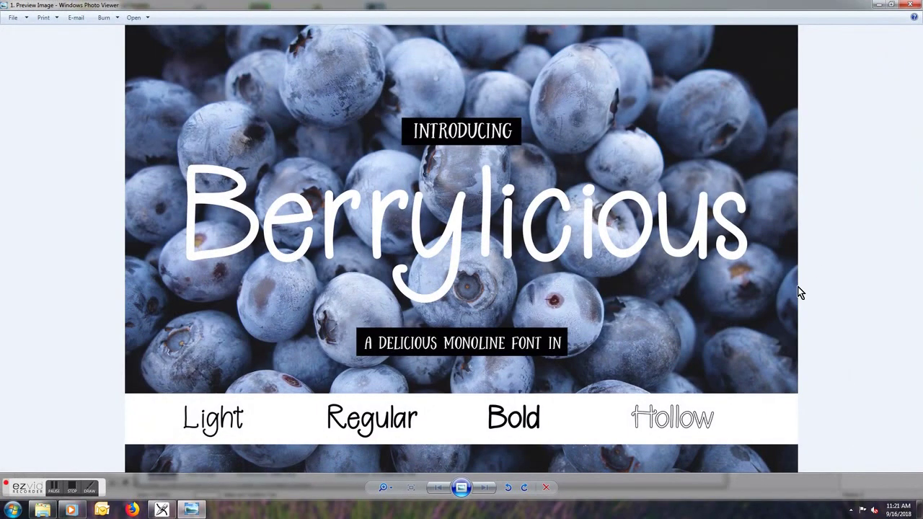
click(917, 5)
Step: Put away the file browser and place a new text object on the canvas
click(682, 17)
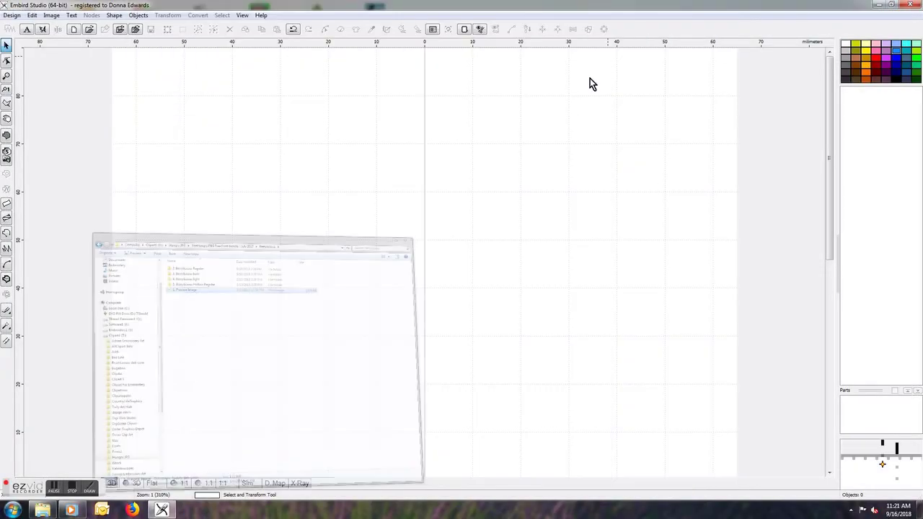
click(42, 31)
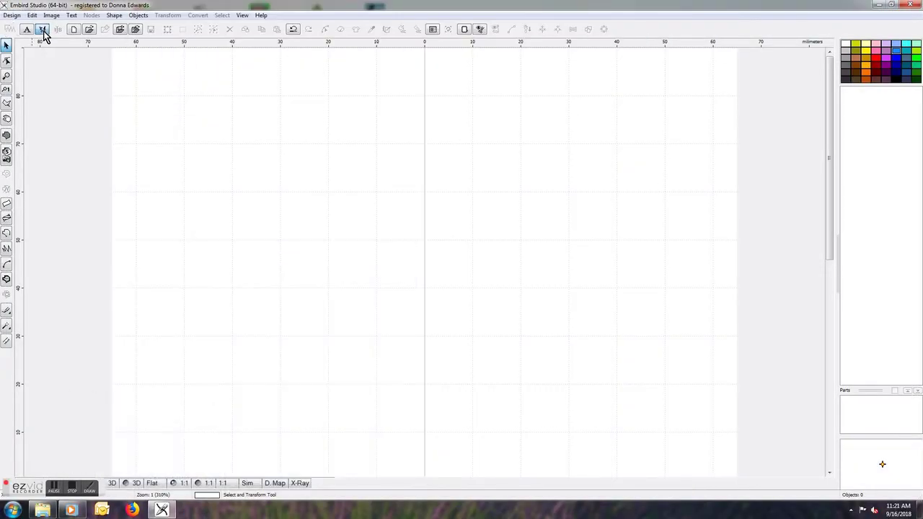
click(205, 289)
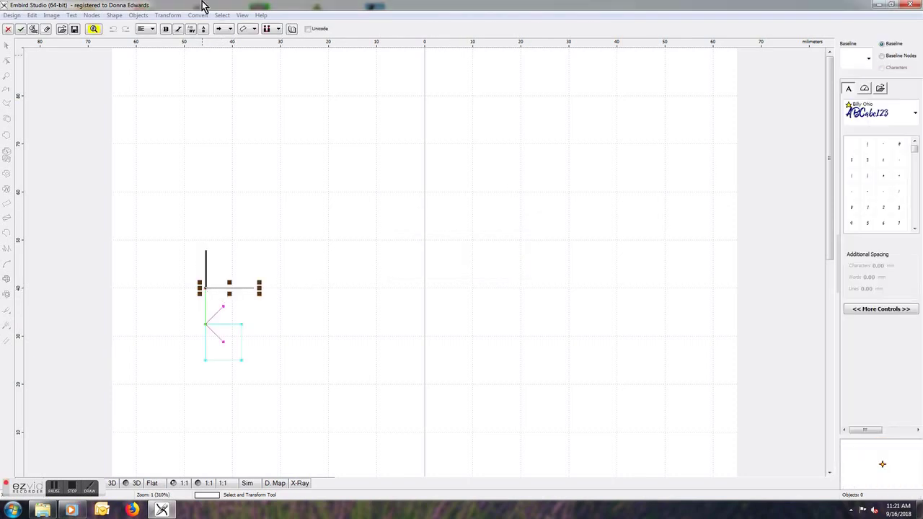
Step: Scroll through the font list without changing the Billy Ohio font, then reload the fonts
click(916, 113)
scroll(918, 148, down, 5)
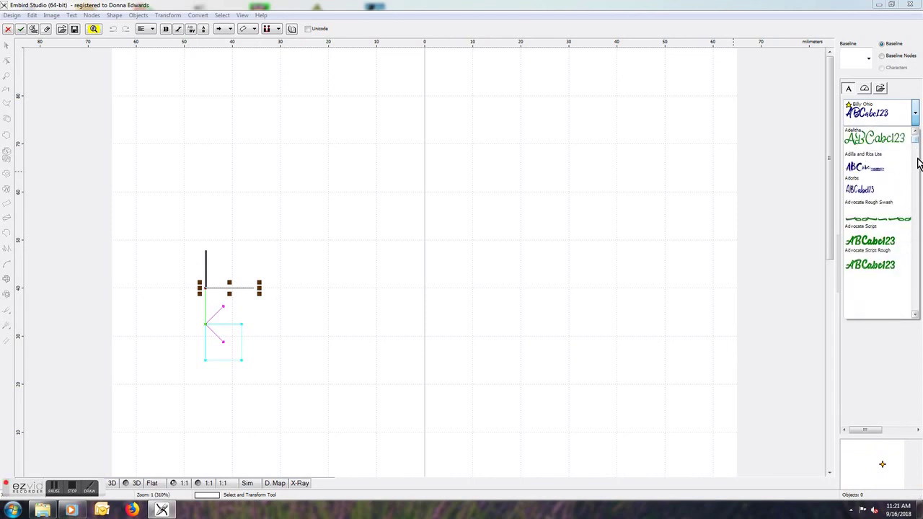
scroll(918, 223, down, 4)
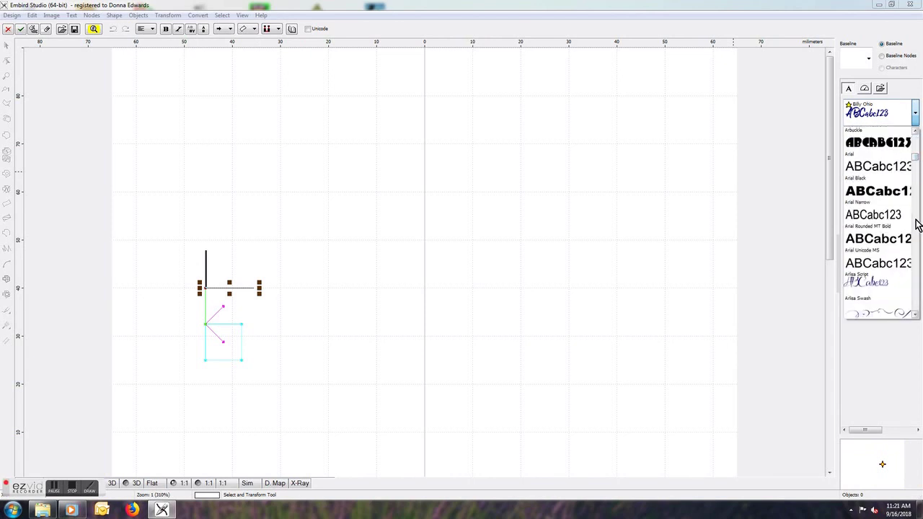
scroll(917, 227, down, 3)
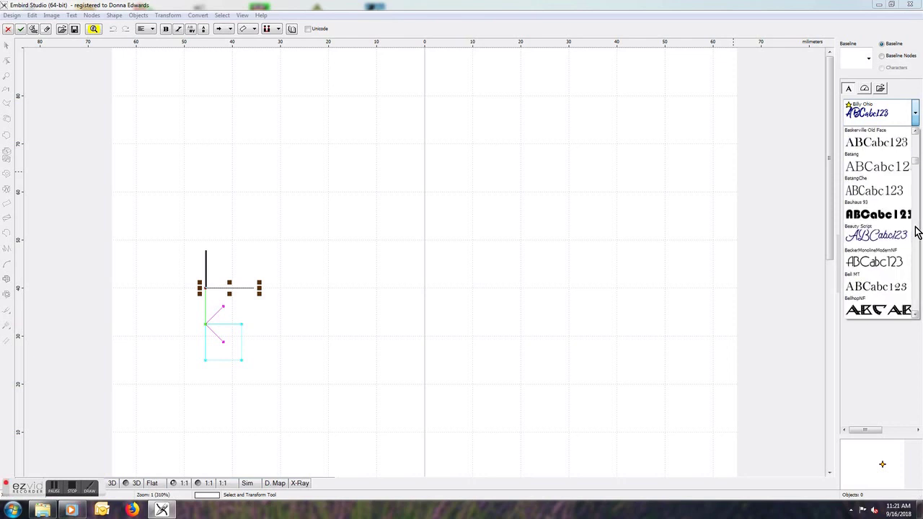
scroll(917, 231, down, 3)
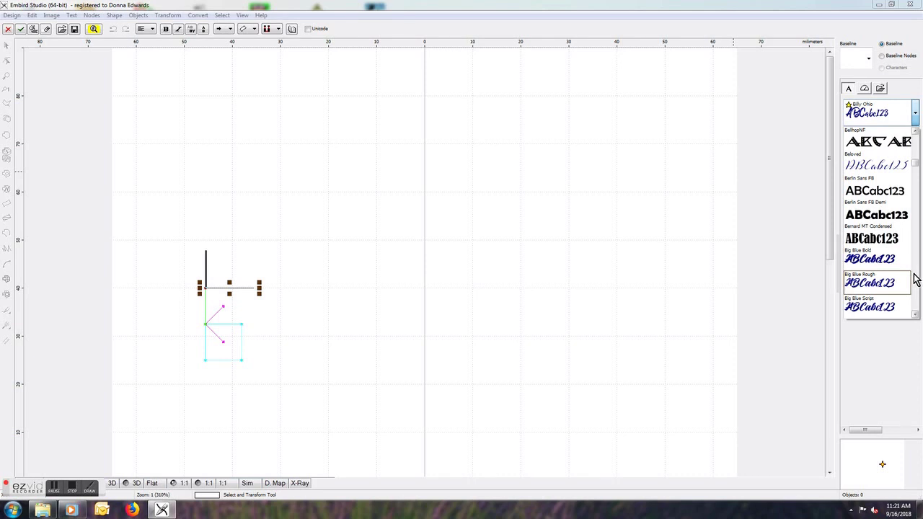
click(95, 34)
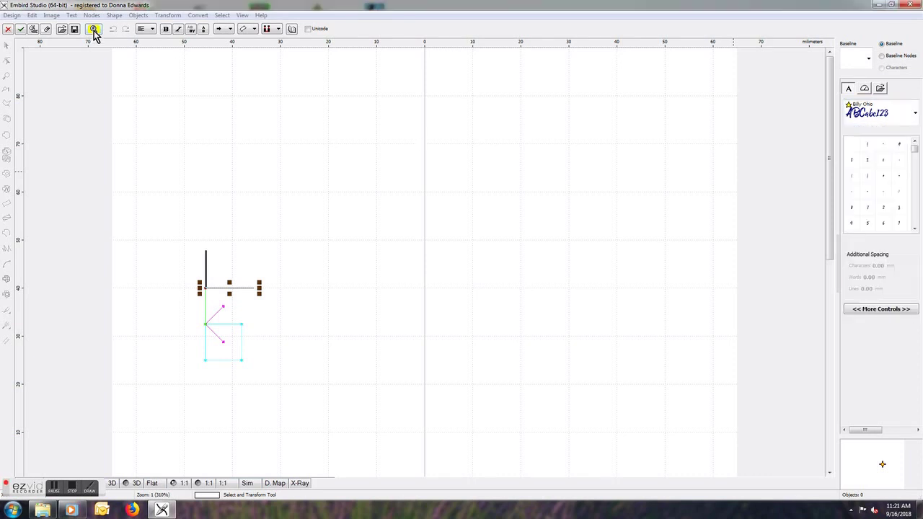
click(93, 33)
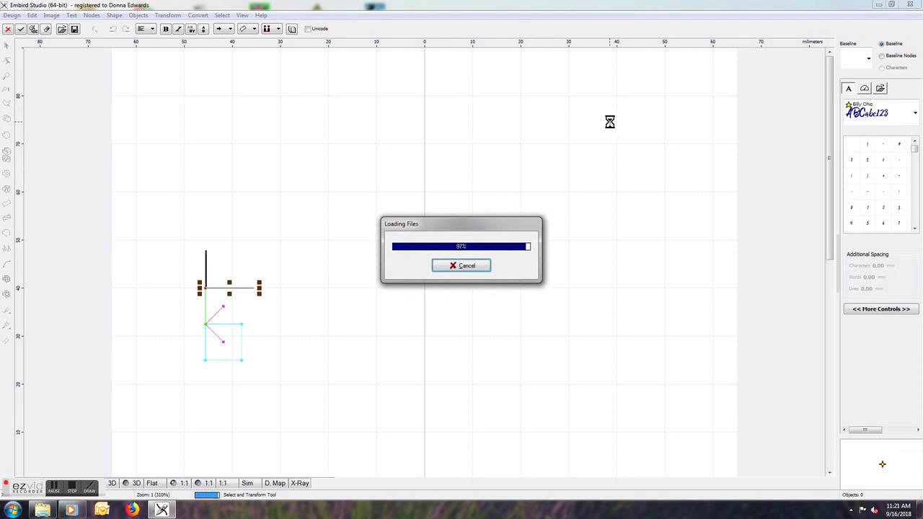
Step: Reload the font files, test-type and erase 'I Love', then show the lettering font list
click(96, 32)
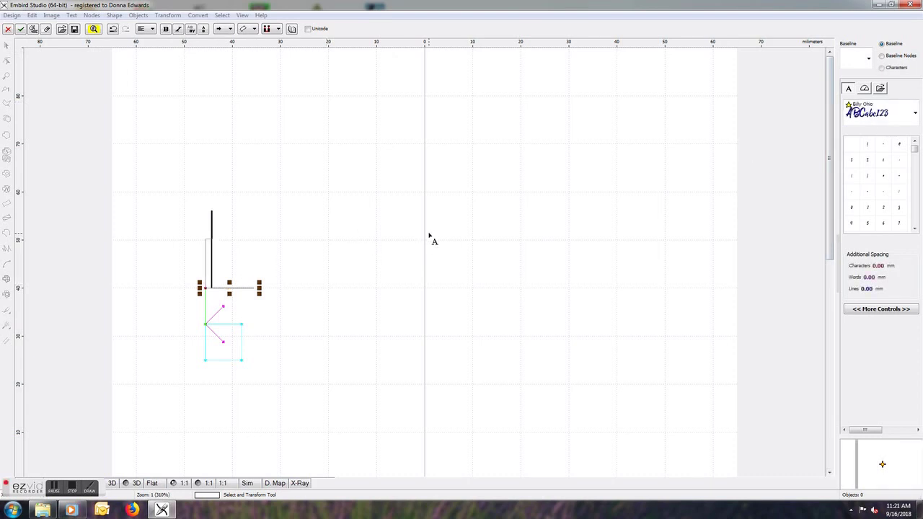
text(I Love)
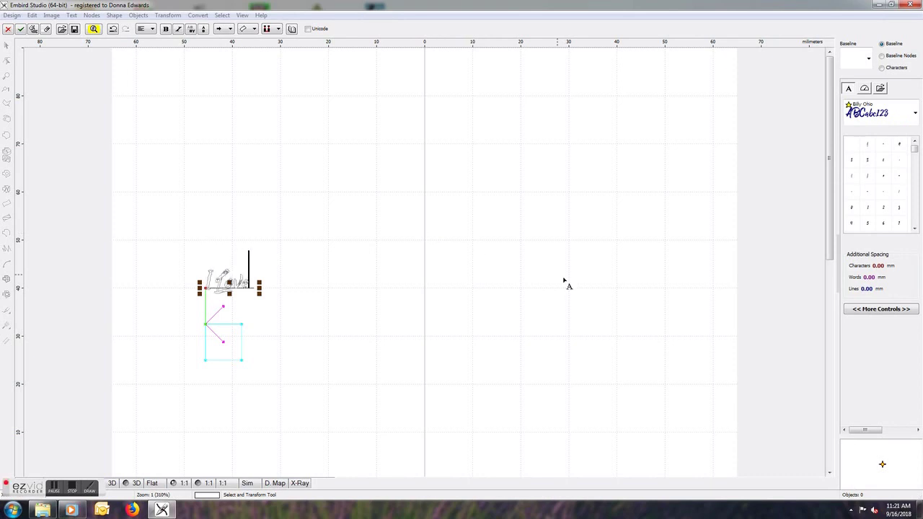
key(BackSpace)
key(BackSpace)
key(BackSpace)
key(BackSpace)
key(BackSpace)
key(BackSpace)
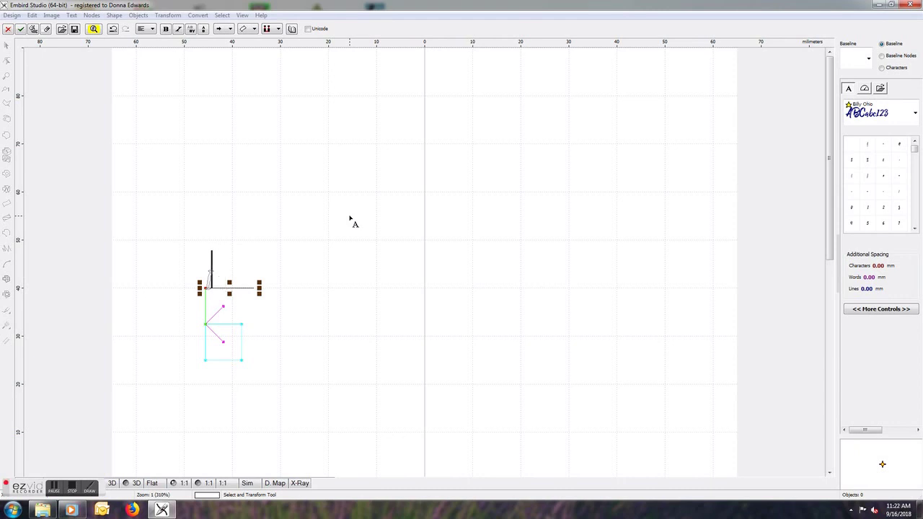
click(914, 113)
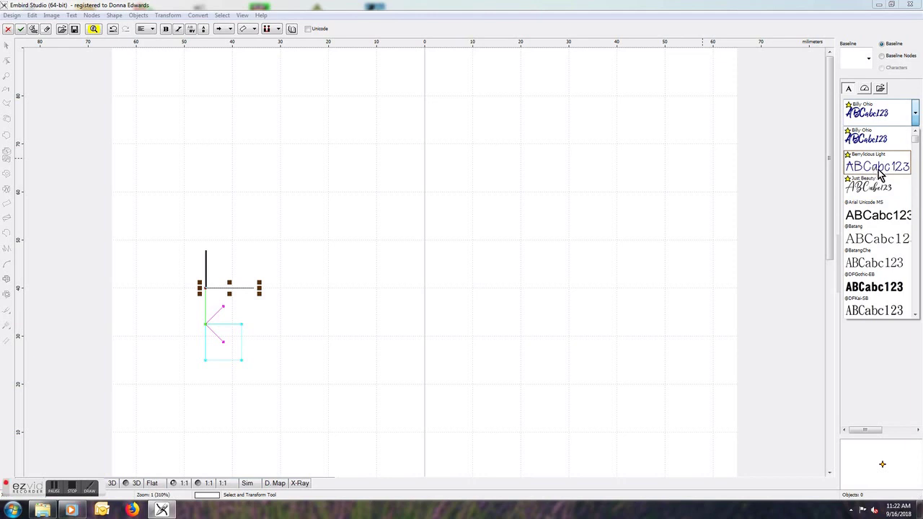
Step: Type 'I Love to Digitize' in Berrylicious Light, finish the object, and drag it left
click(879, 172)
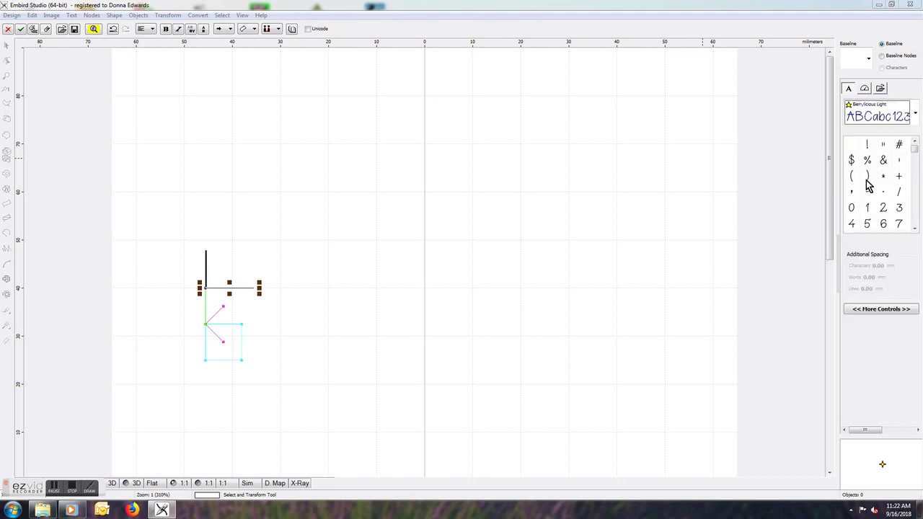
click(313, 276)
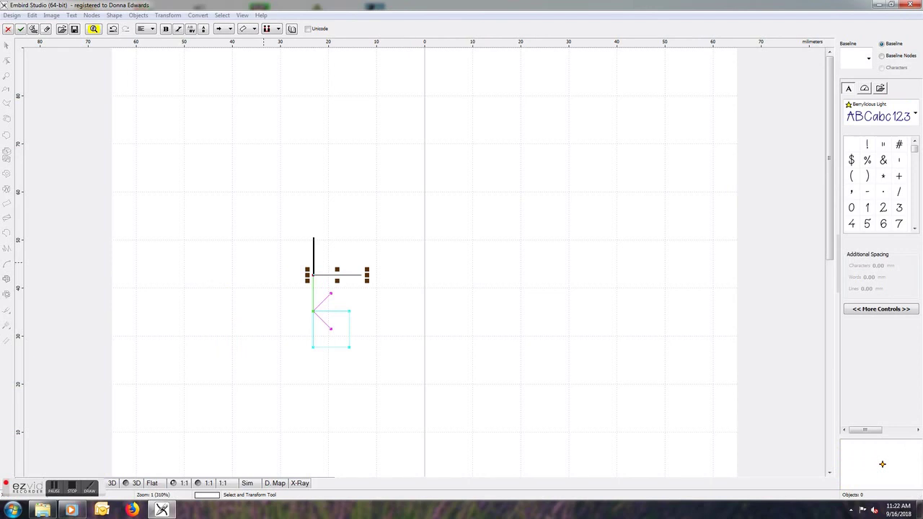
text(I Love to )
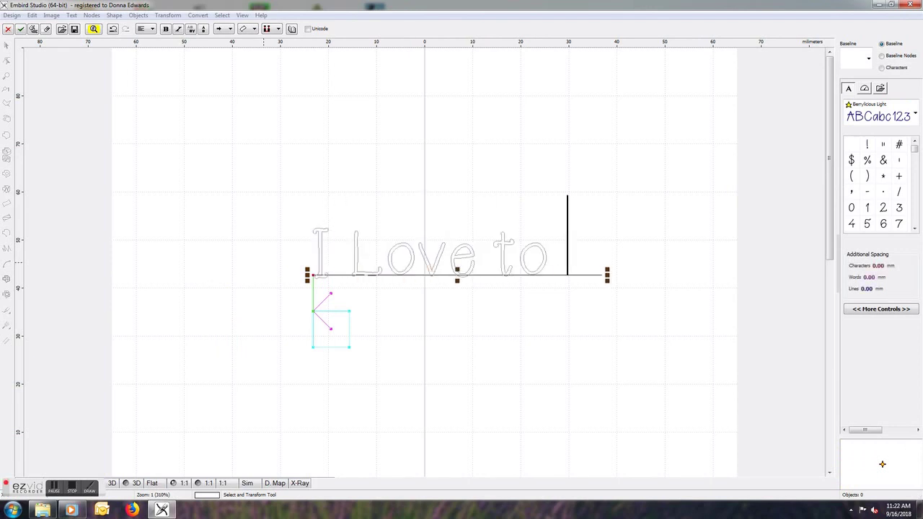
text(Digitize)
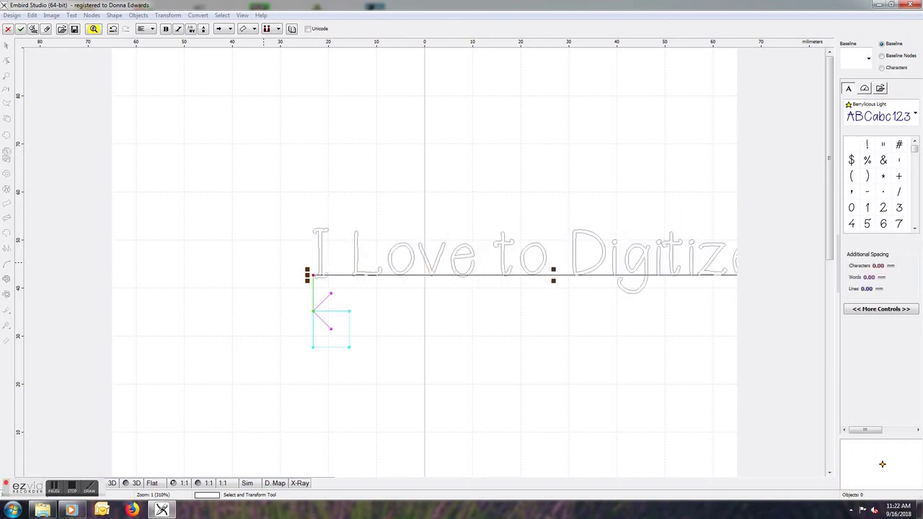
right_click(349, 256)
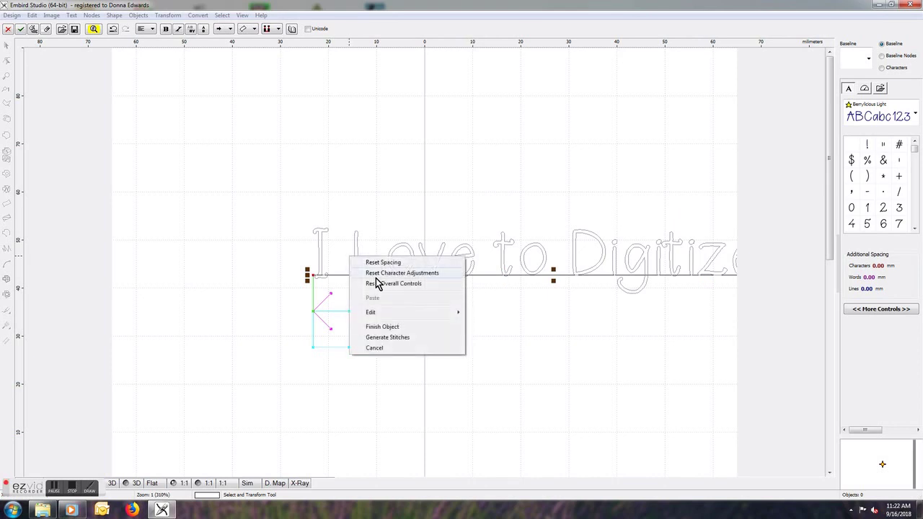
click(382, 328)
drag(426, 271, 278, 285)
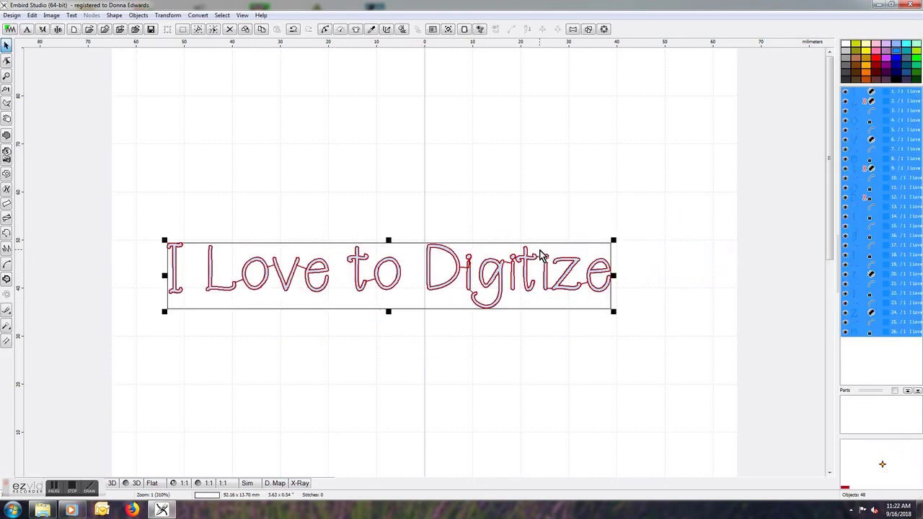
Step: Select all the lettering objects, generate their stitches, and switch to 3D view
click(472, 353)
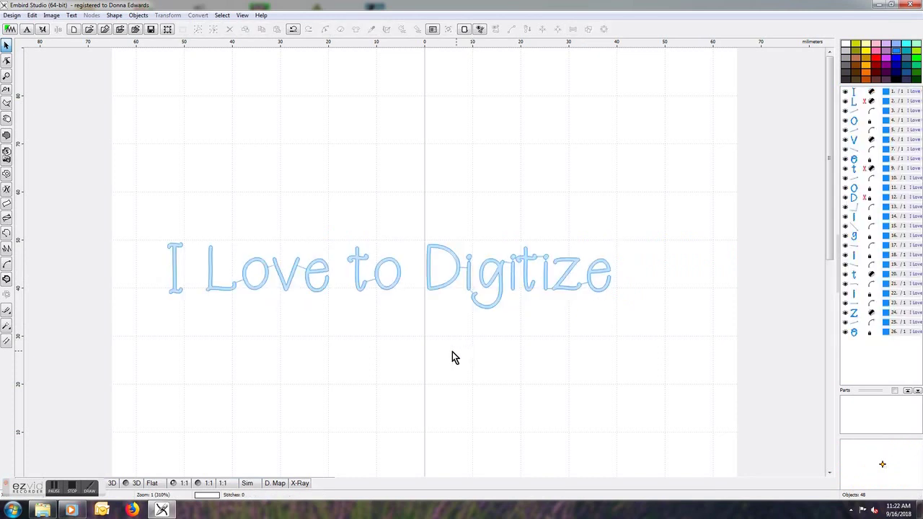
click(604, 286)
key(ctrl+a)
right_click(505, 283)
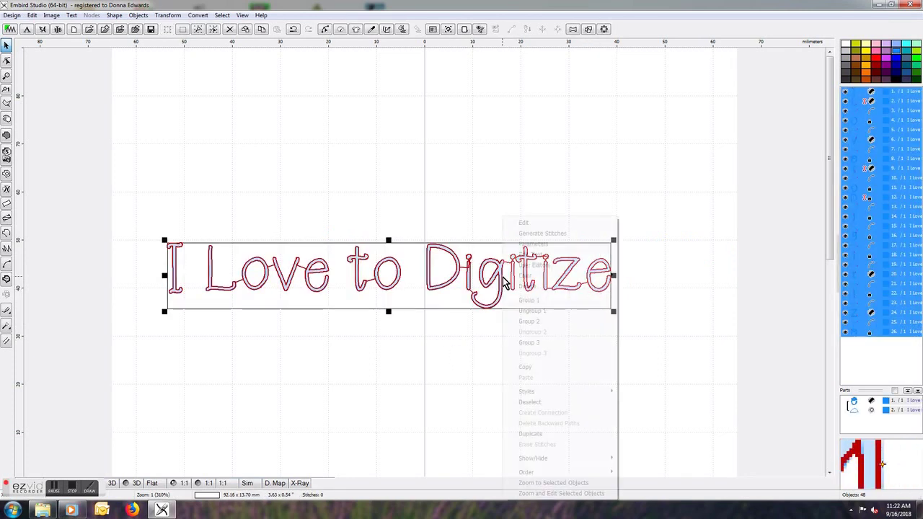
click(529, 235)
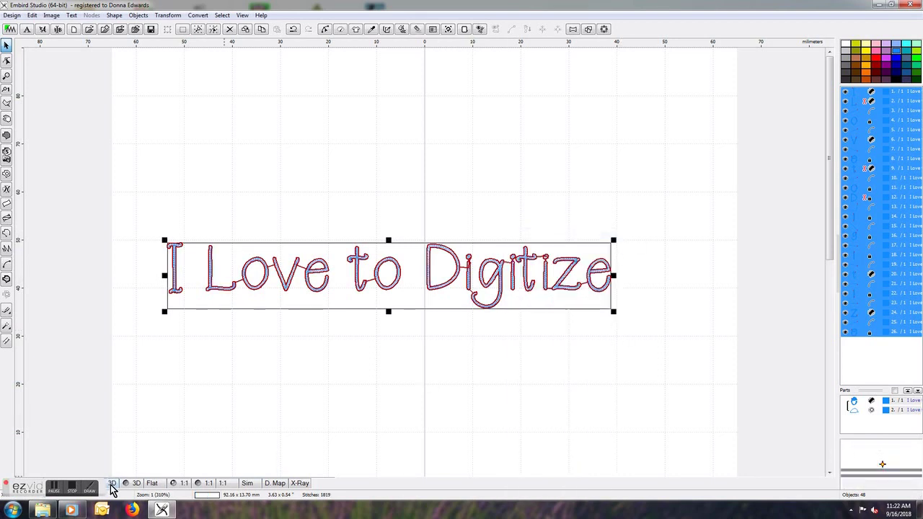
click(111, 485)
Step: Stretch the lettering to 108.40 × 38.60 mm and regenerate its stitches
drag(613, 240, 690, 192)
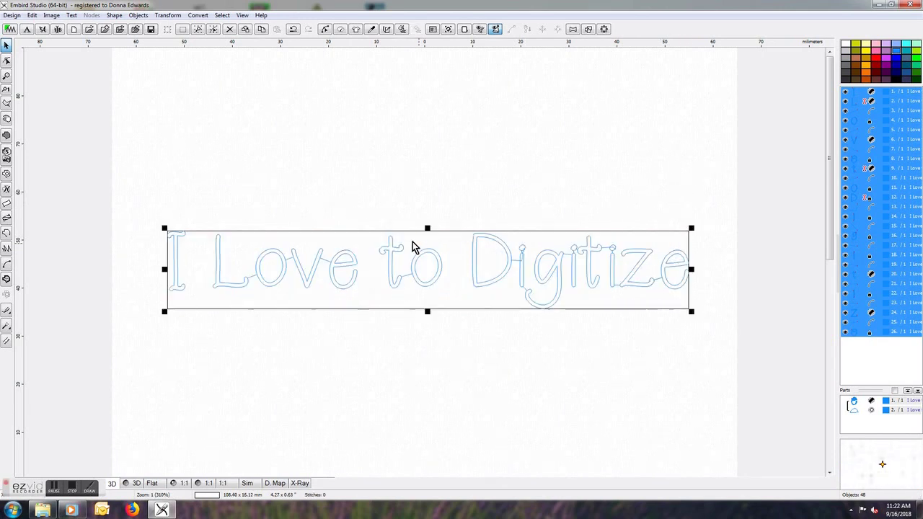
drag(426, 226, 422, 146)
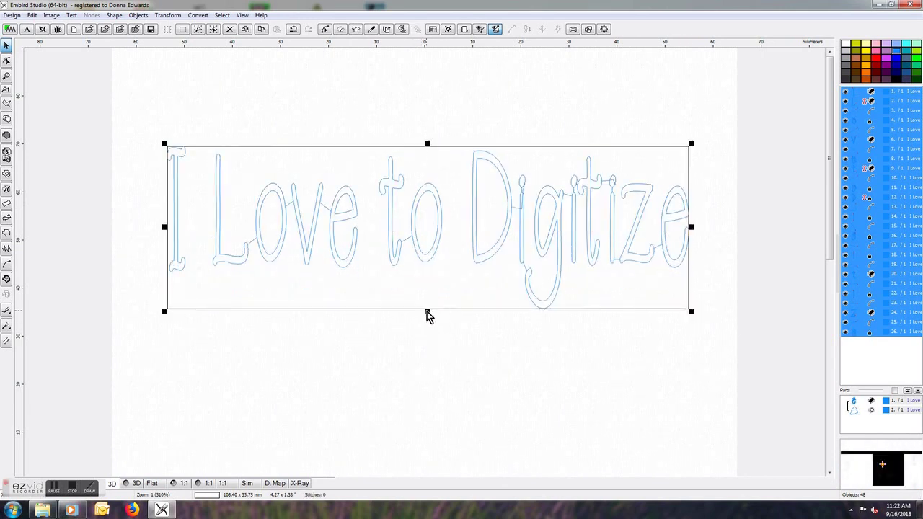
drag(428, 312, 427, 335)
right_click(414, 187)
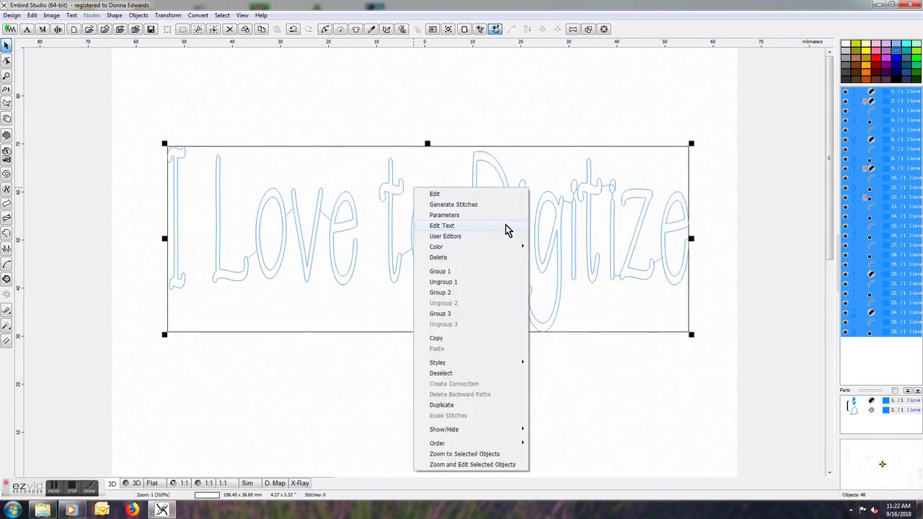
click(508, 205)
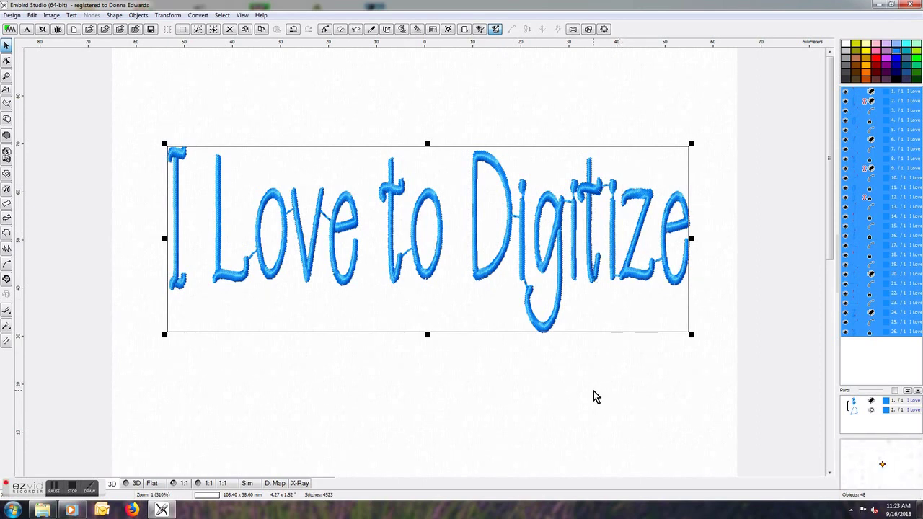
Step: Deselect the stitched lettering and place a new lettering object on the page
click(640, 385)
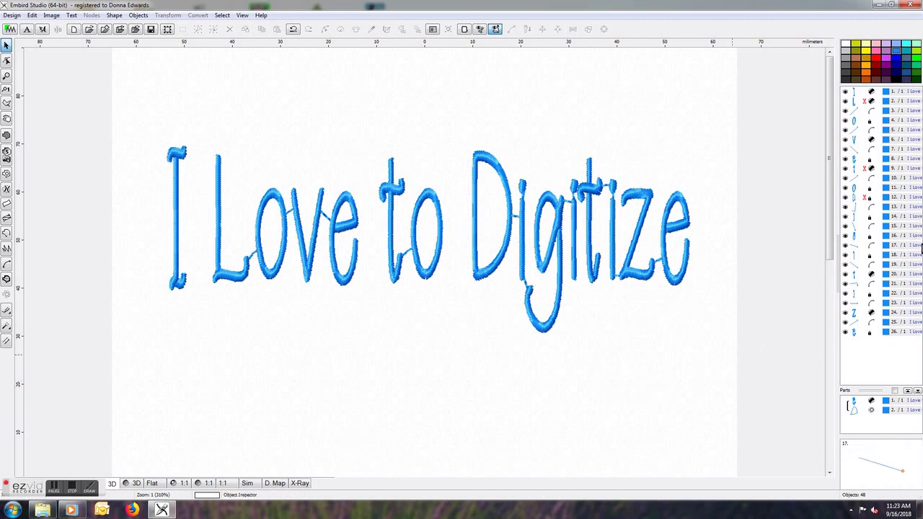
click(41, 29)
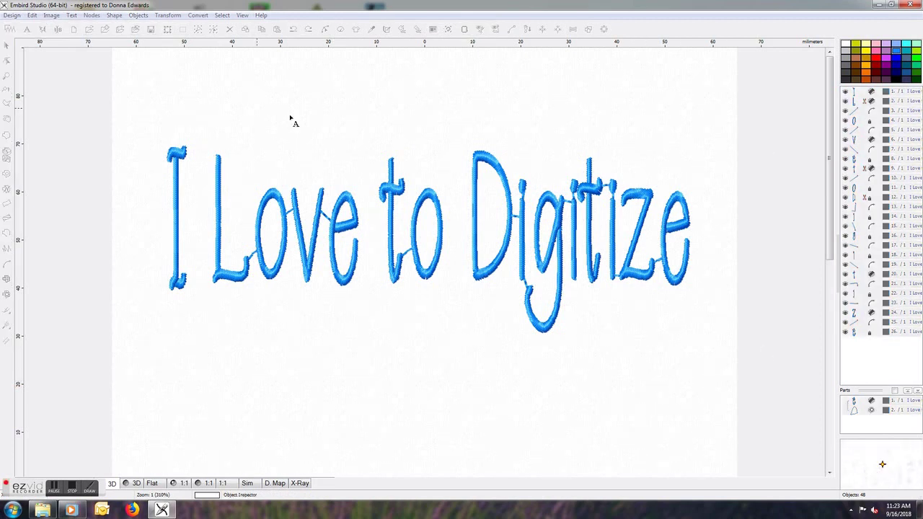
click(363, 132)
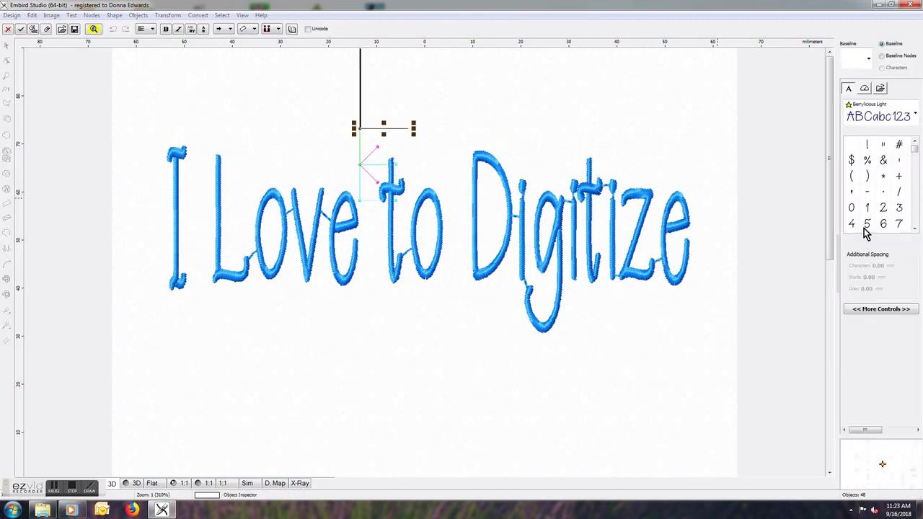
Step: Clear the Hungry JPEG folder from the second font path, reload fonts, and exit lettering editing
click(881, 89)
click(877, 164)
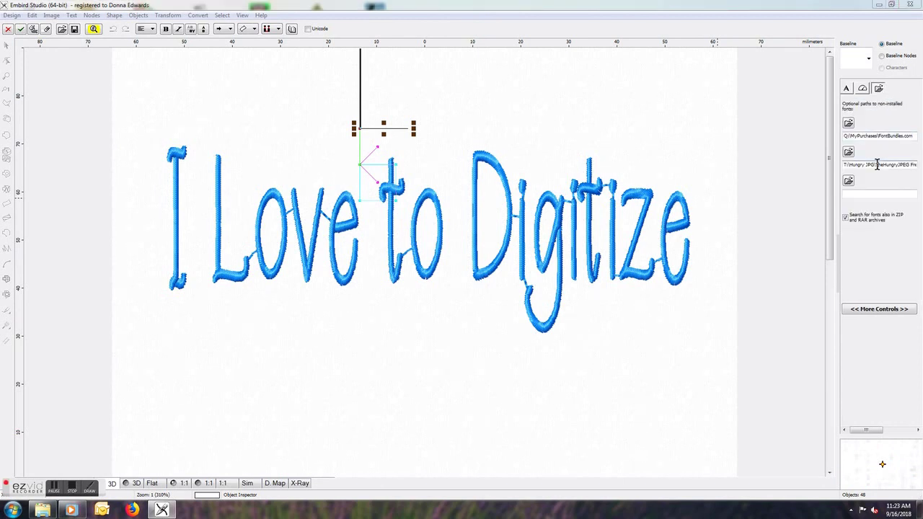
double_click(863, 165)
click(849, 154)
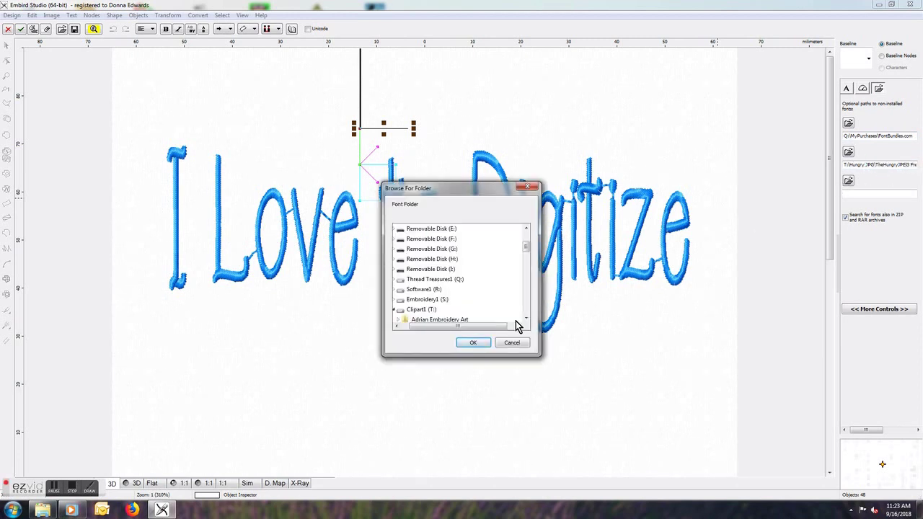
click(512, 344)
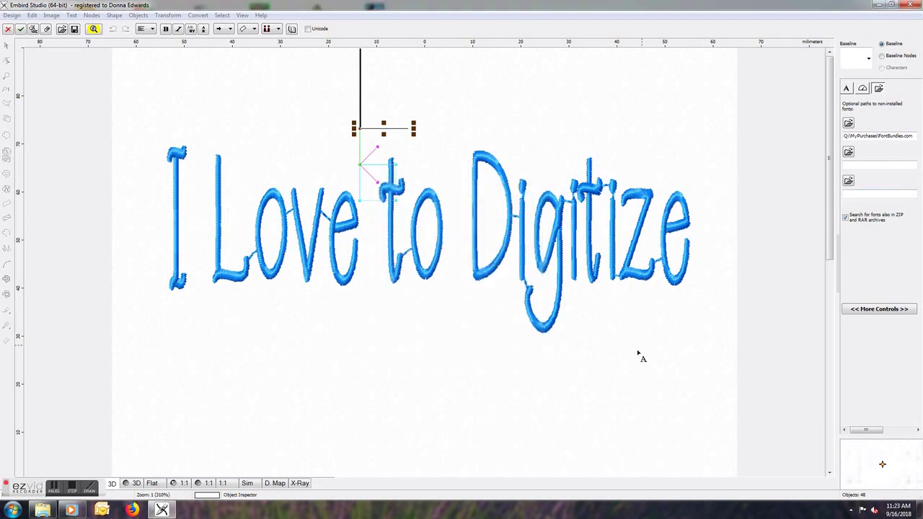
click(93, 30)
click(6, 30)
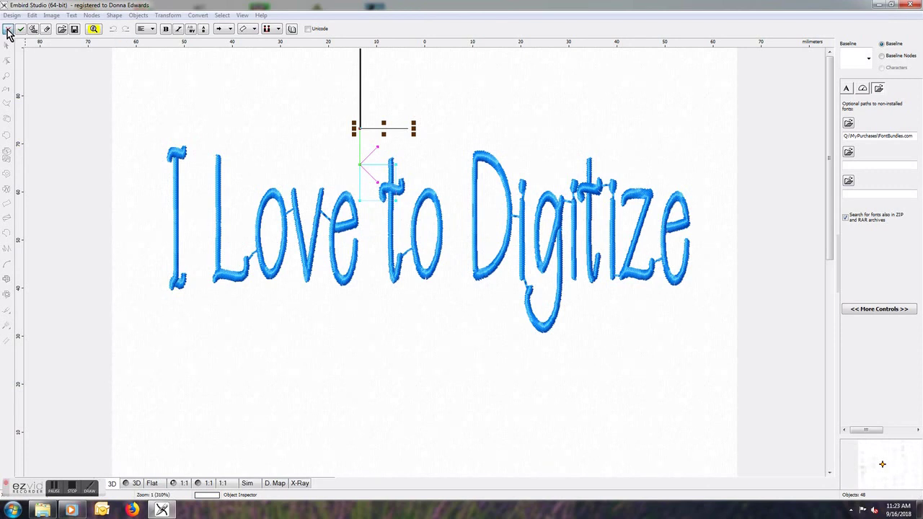
Step: Place a new lettering object and scroll the font list to the B fonts, confirming Berrylicious Light is gone
click(43, 29)
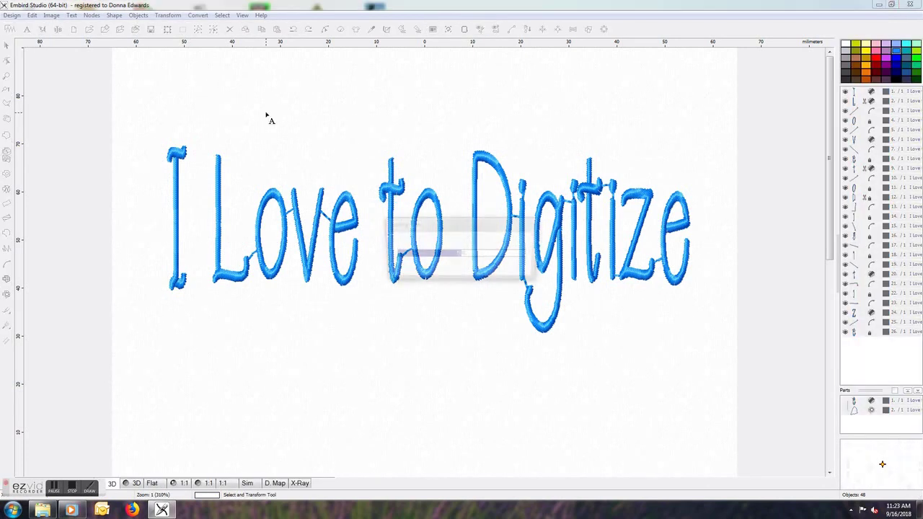
click(266, 112)
click(915, 114)
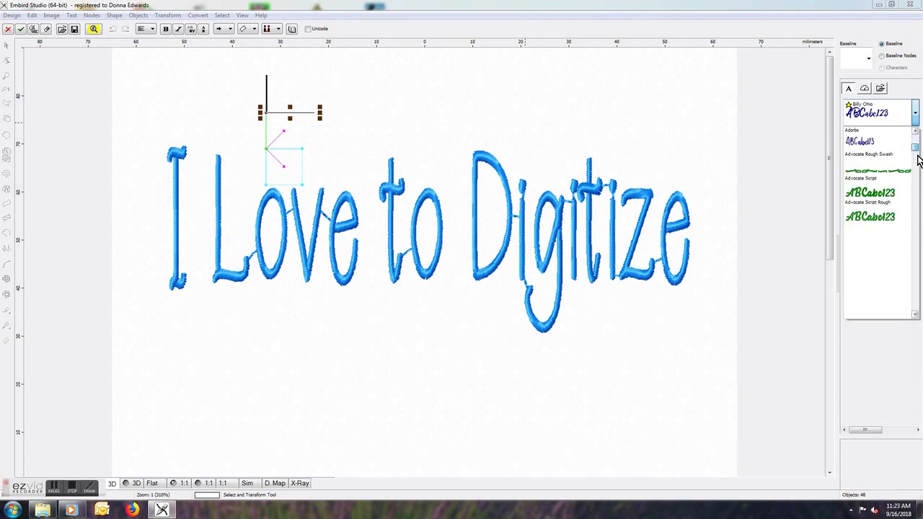
scroll(918, 159, down, 5)
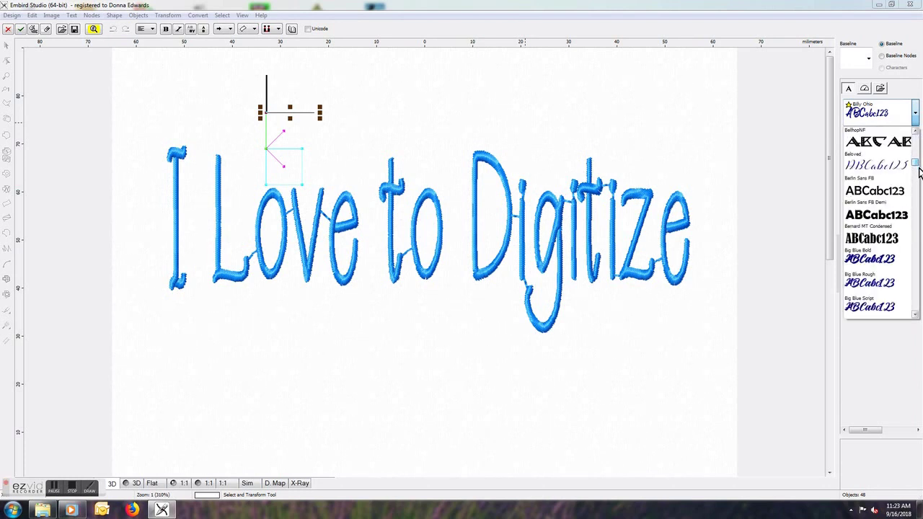